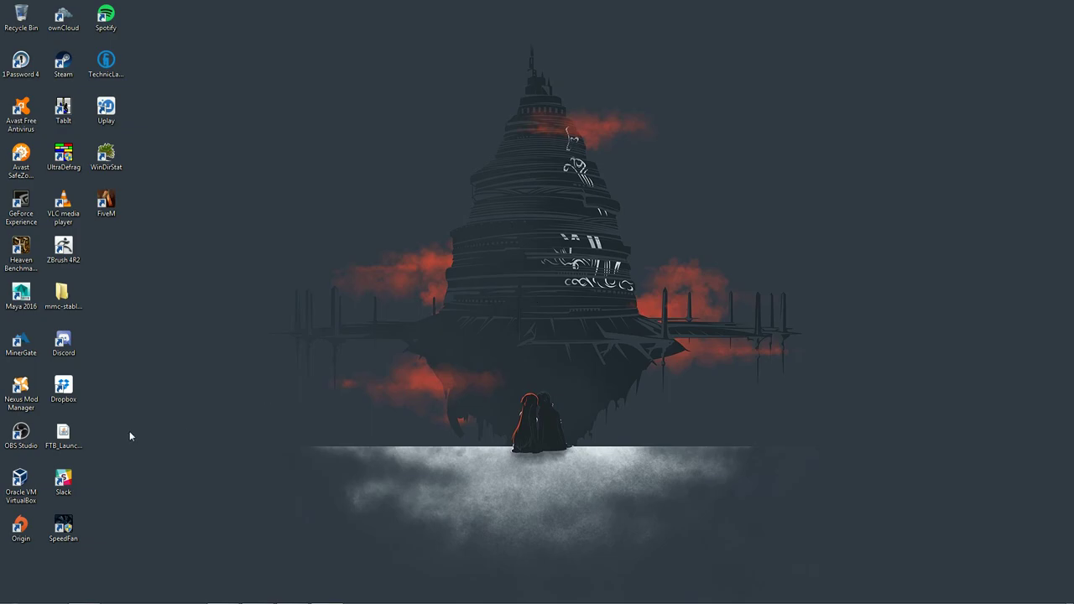
Open Oracle VM VirtualBox and start a new Arch Linux (64-bit) virtual machine named "Arch".
double_click(20, 485)
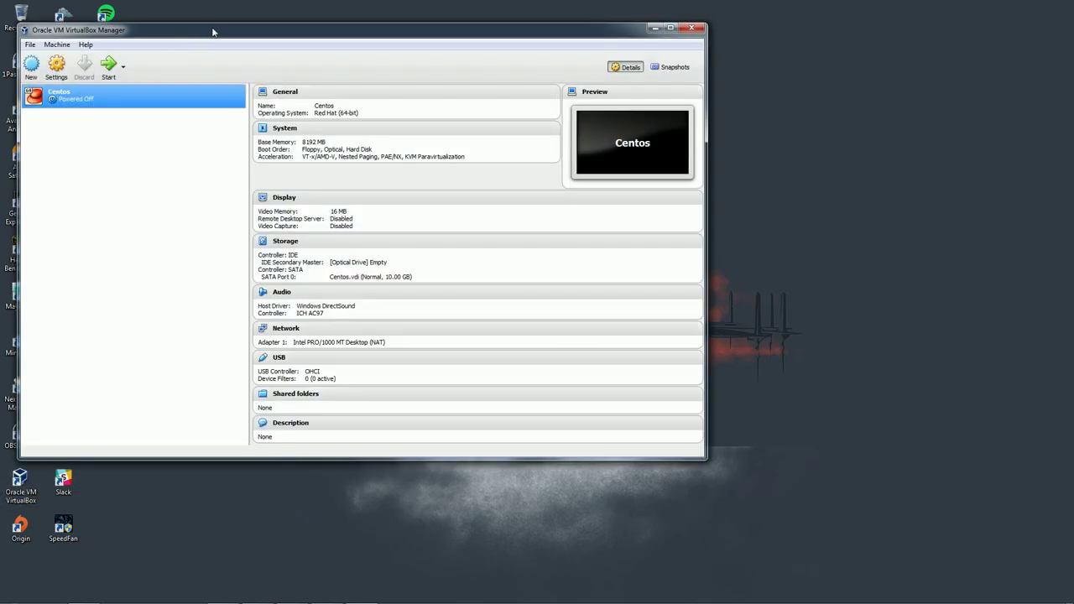
left_click_drag(212, 31, 369, 58)
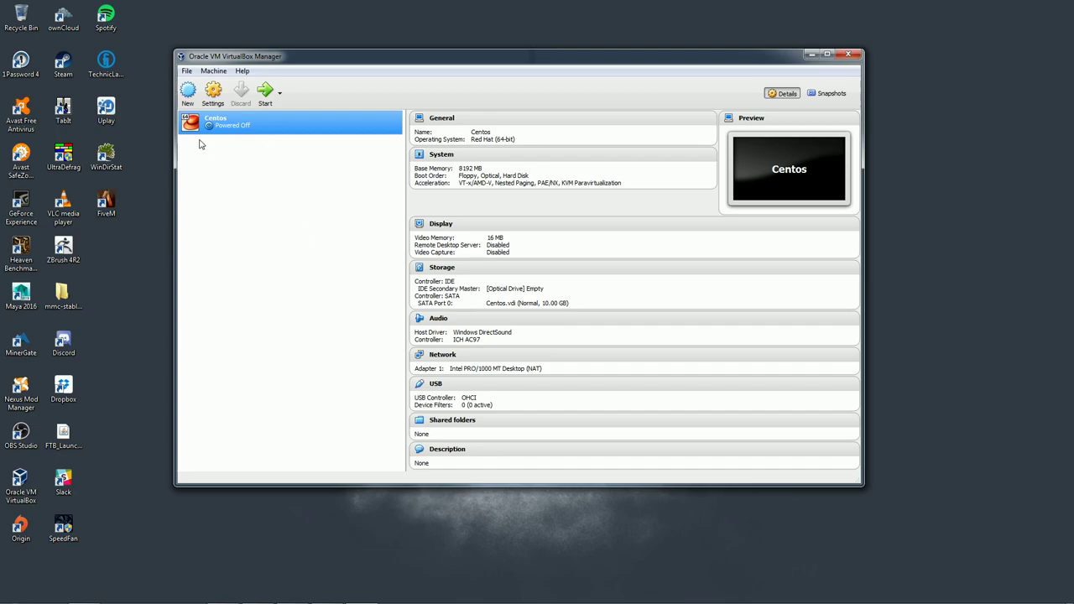
left_click(191, 89)
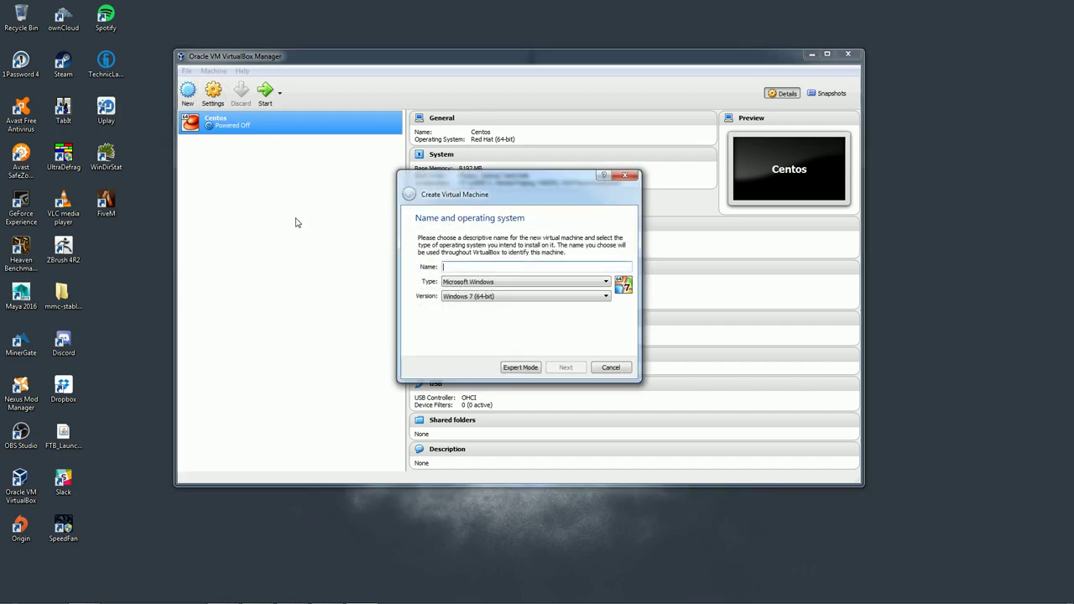
type("Arch")
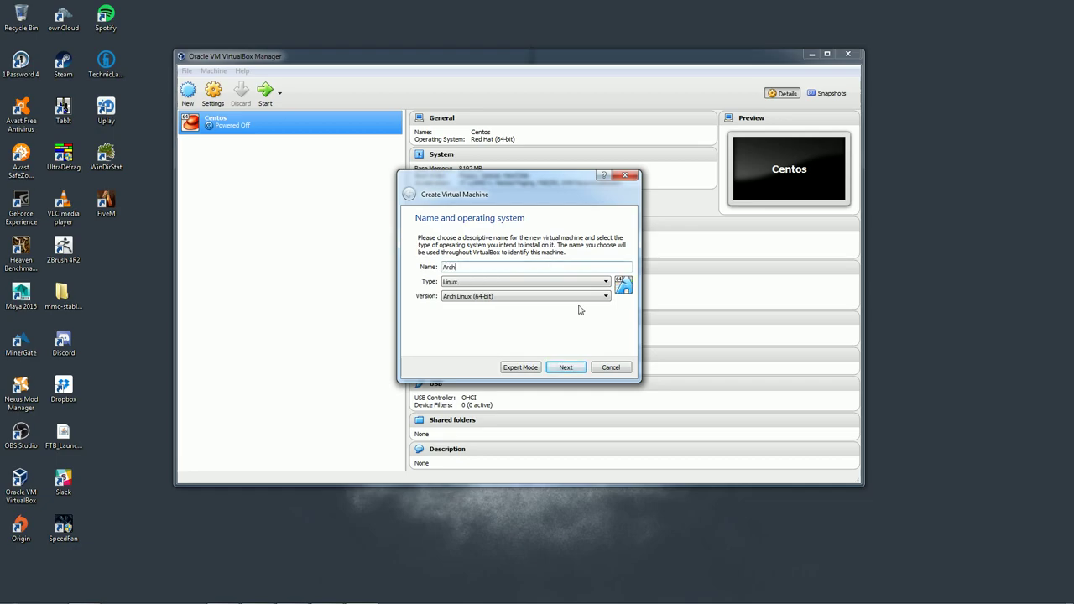
left_click(568, 371)
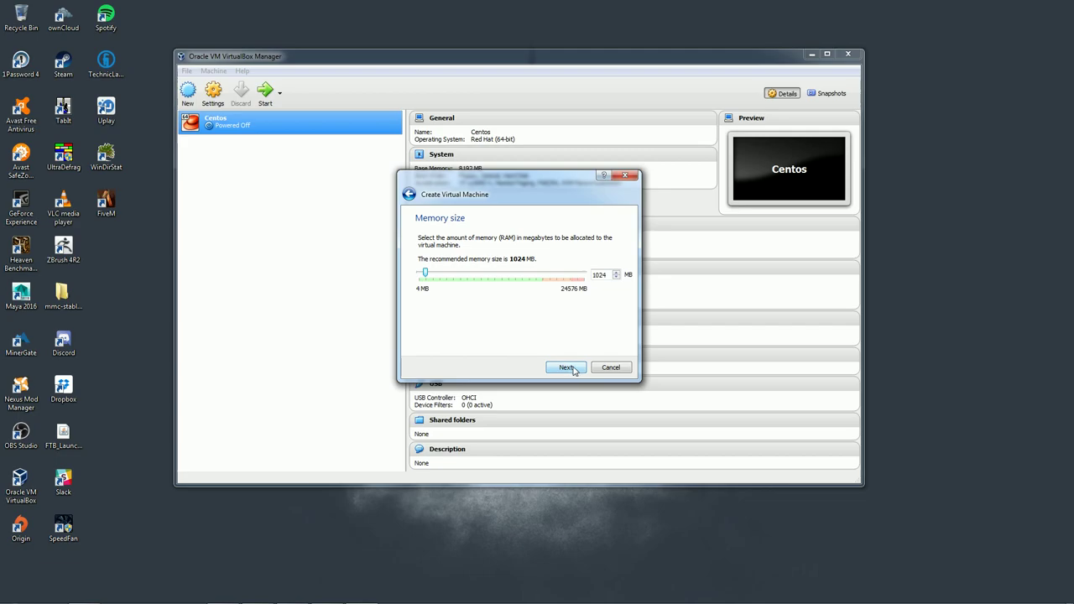
Allocate 8192 MB of memory and choose a new, dynamically allocated virtual hard disk for the machine.
left_click_drag(425, 274, 471, 278)
left_click(574, 369)
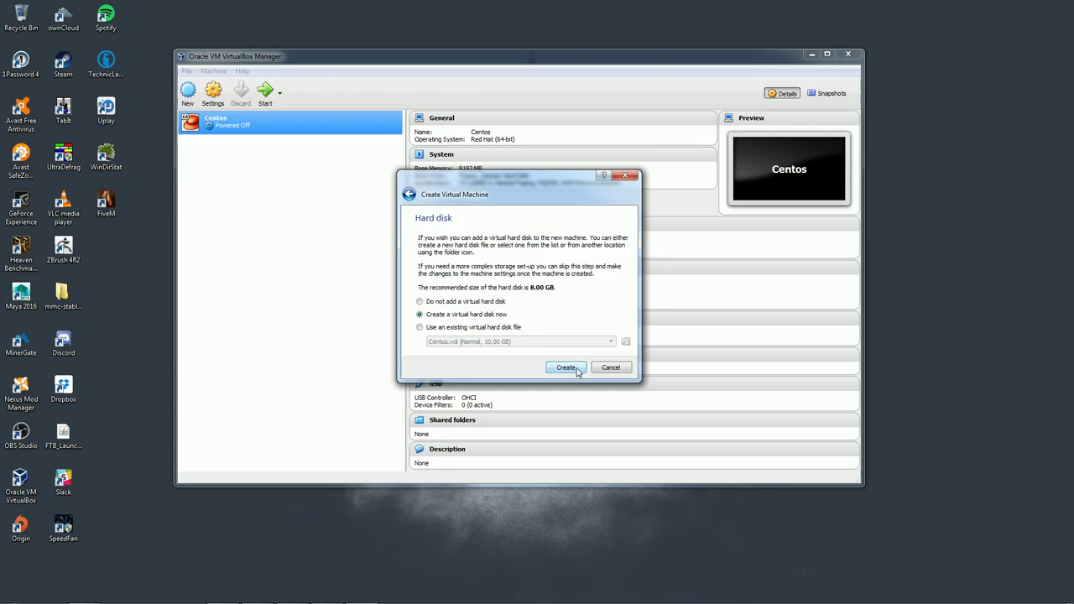
left_click(574, 370)
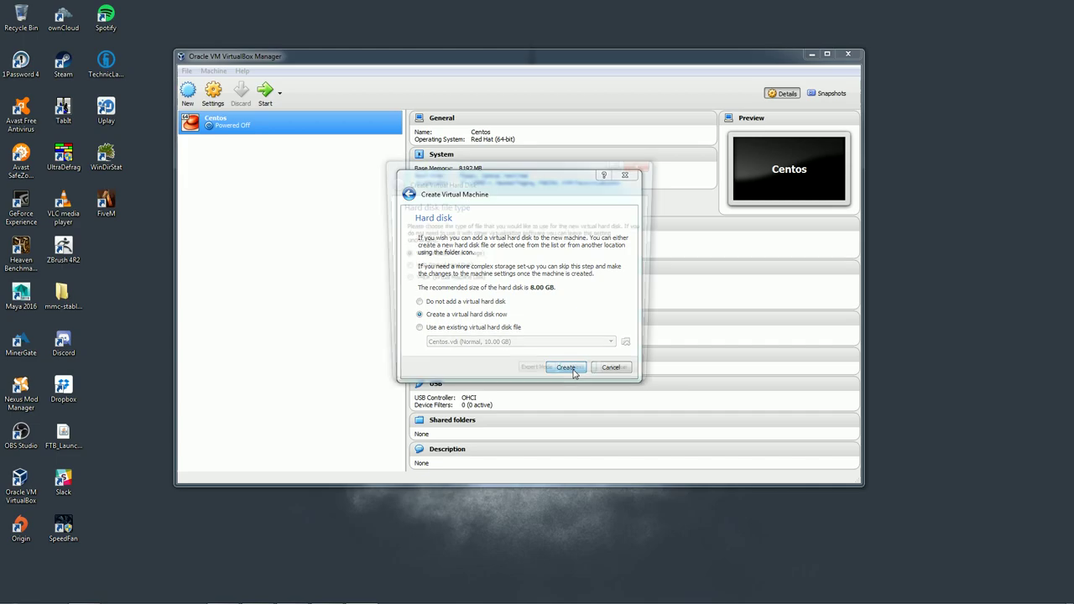
left_click(586, 378)
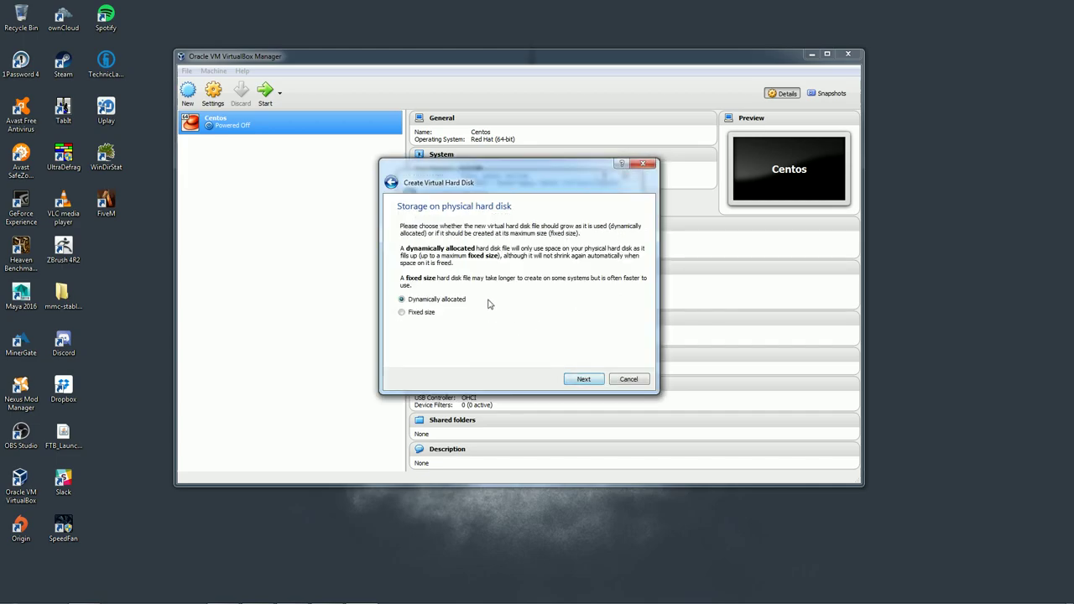
left_click(598, 379)
Set the virtual hard disk file's location to the VM Drive folder on Main Brain (G:), keeping the file name Arch.
left_click(629, 287)
left_click(643, 249)
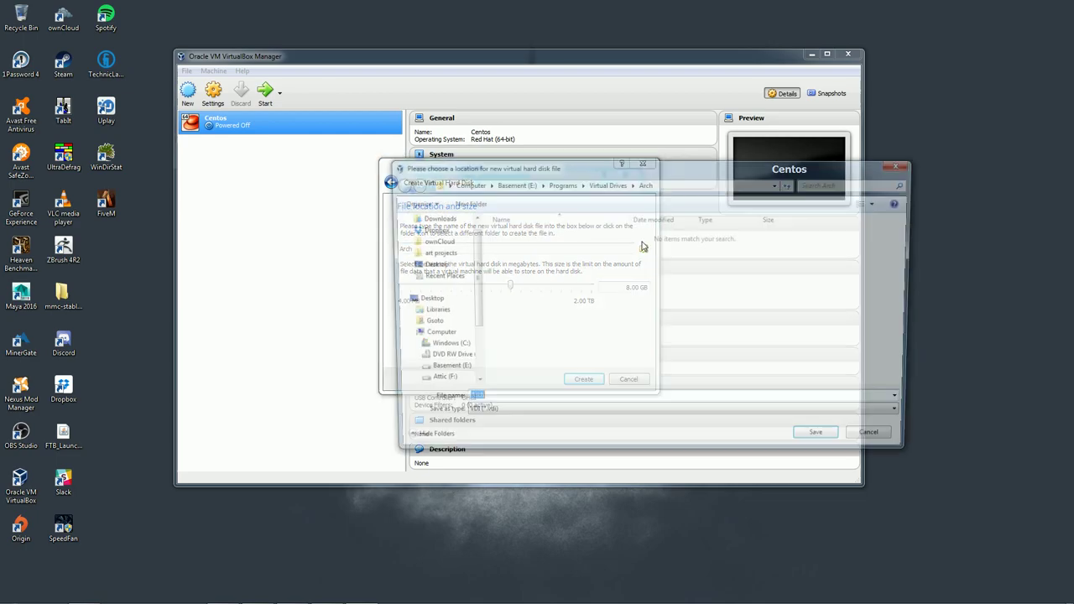
scroll(473, 300, "down", 2)
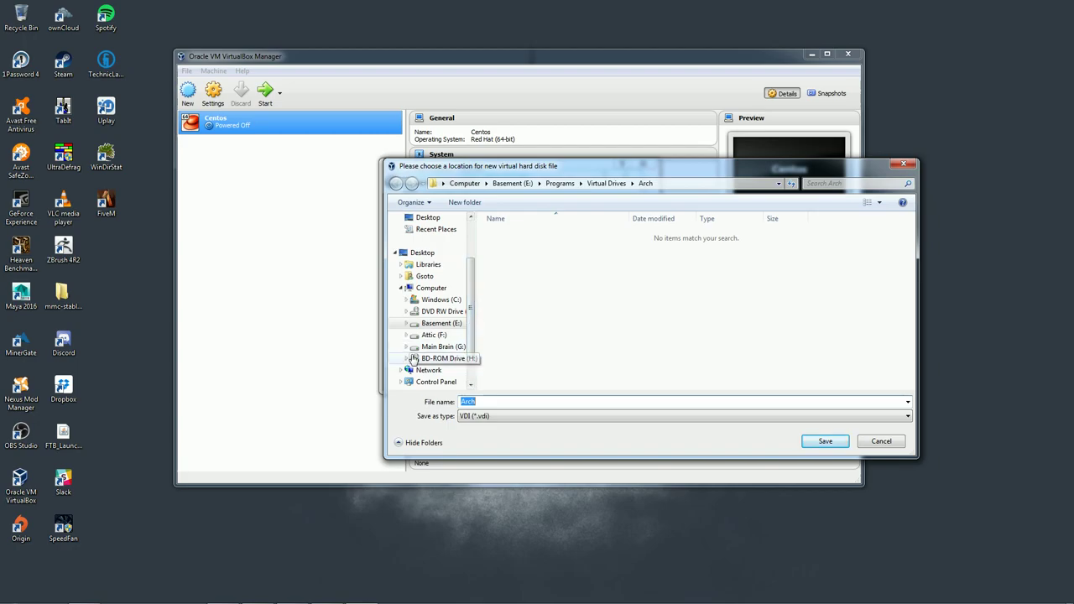
left_click(459, 350)
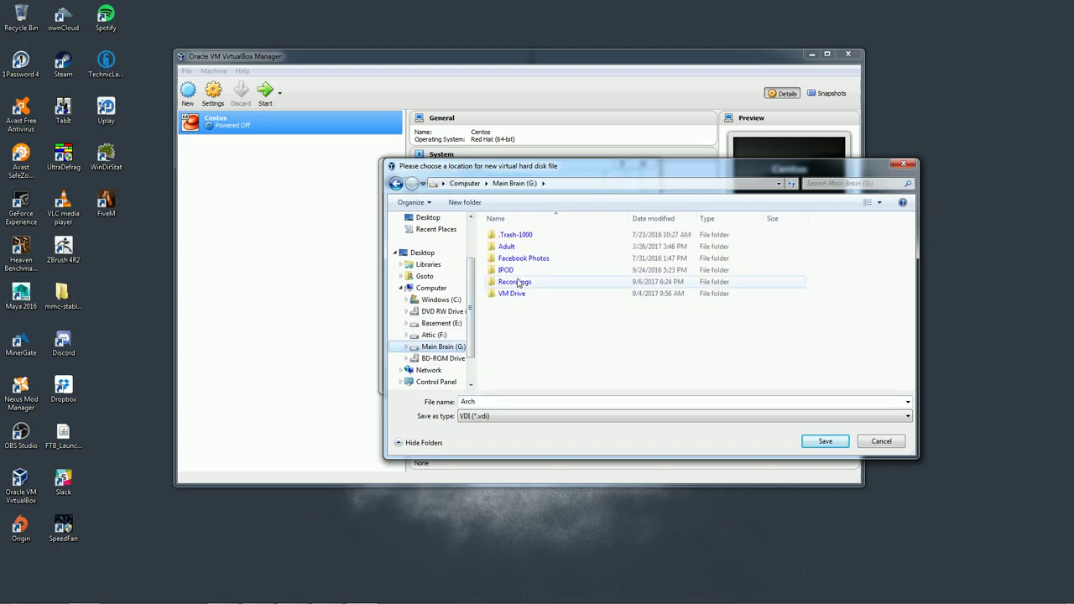
double_click(516, 295)
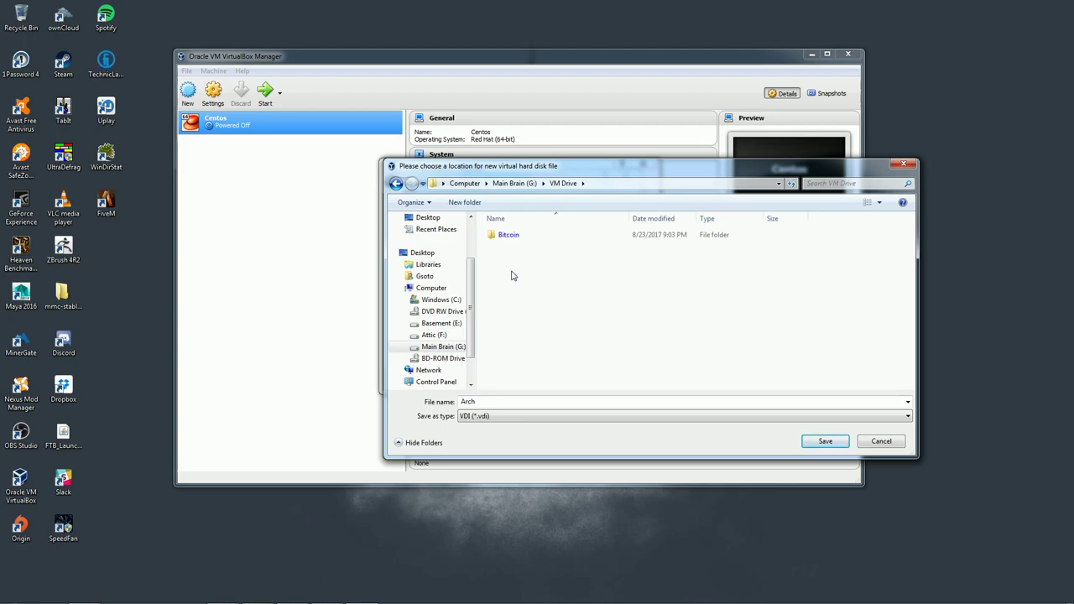
left_click(824, 440)
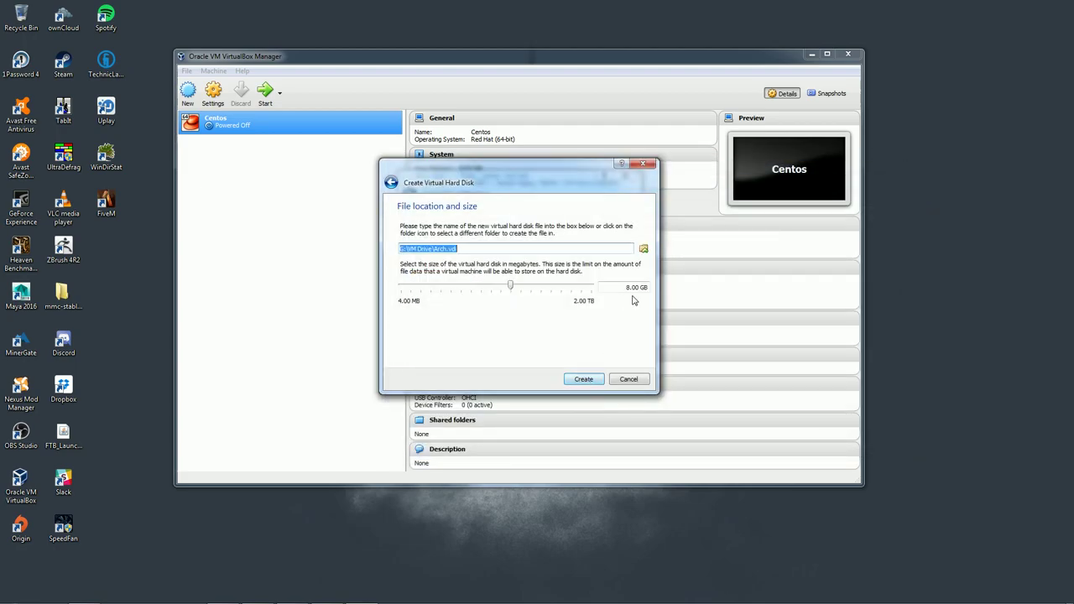
Set the virtual hard disk size to 100 GB and create the disk.
left_click(629, 290)
key("Delete")
type("100")
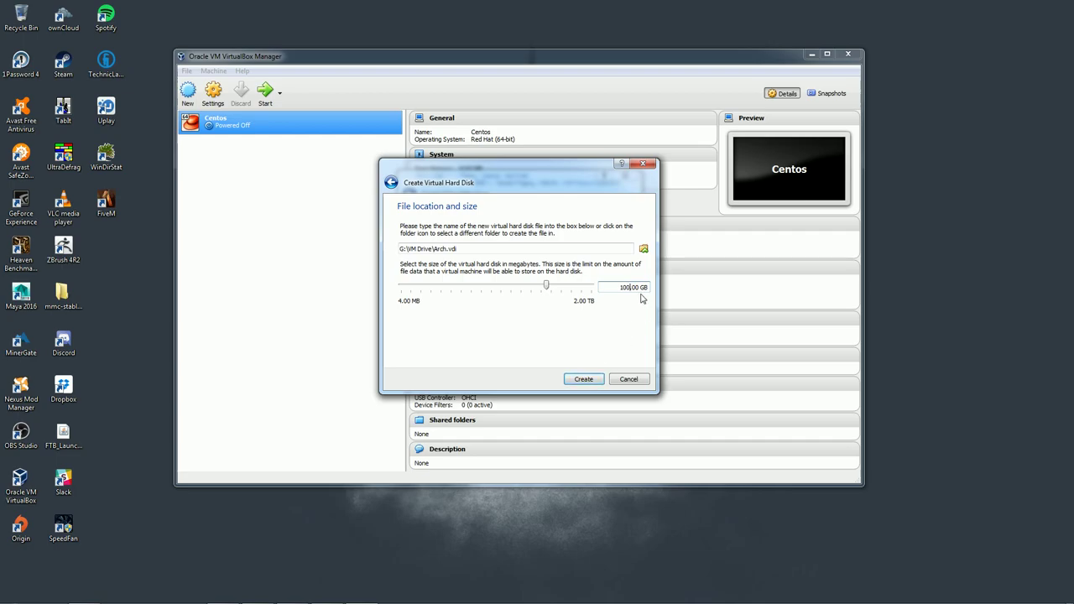
left_click(579, 379)
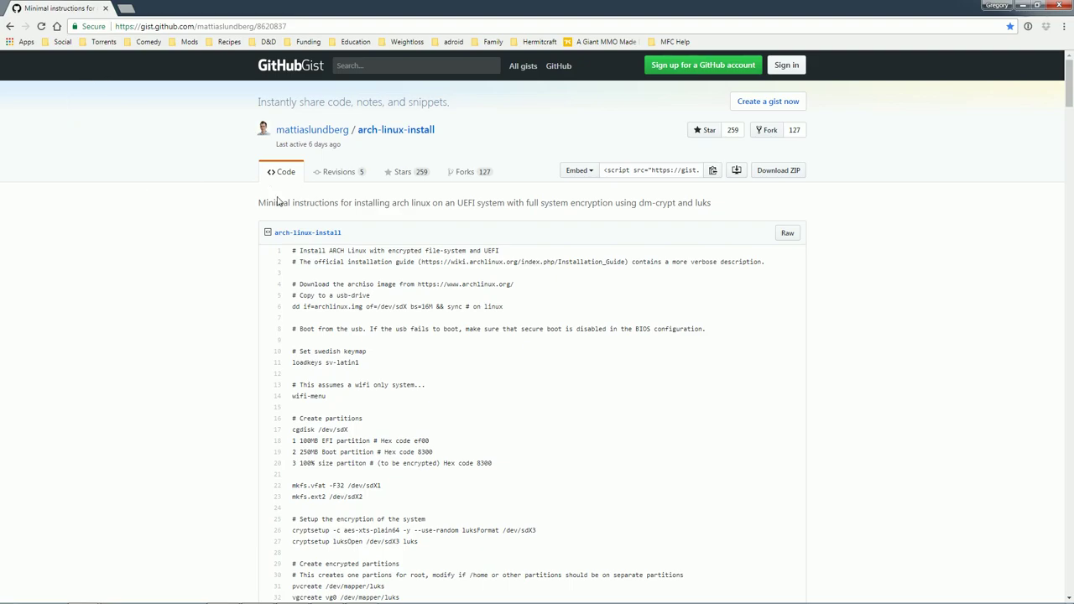
Read through the arch-linux-install gist's partitioning, encryption, mounting and system configuration commands, and return to VirtualBox.
scroll(293, 250, "down", 15)
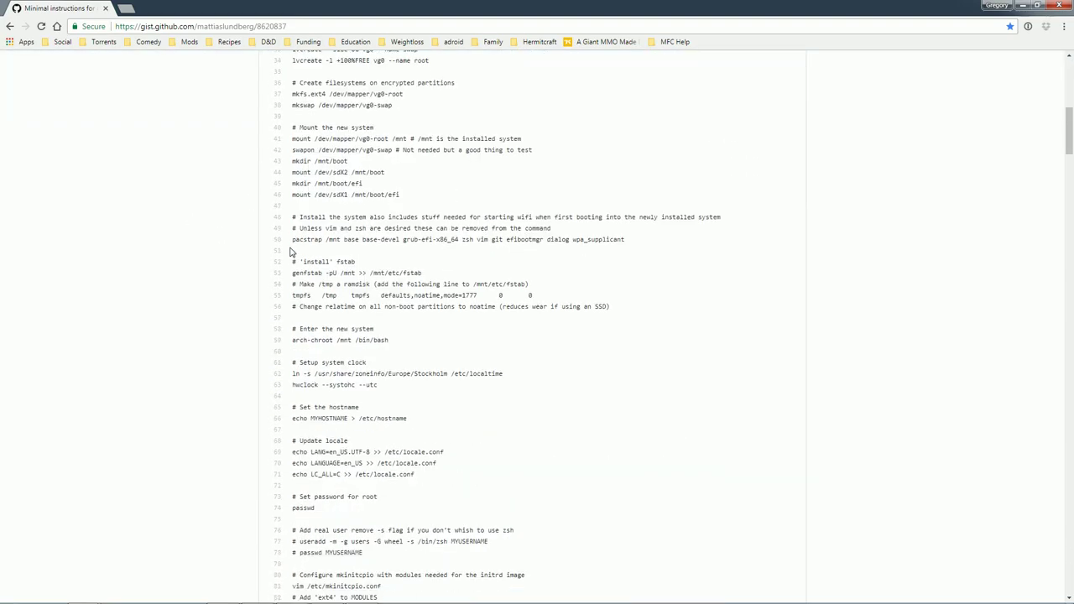
scroll(292, 250, "up", 15)
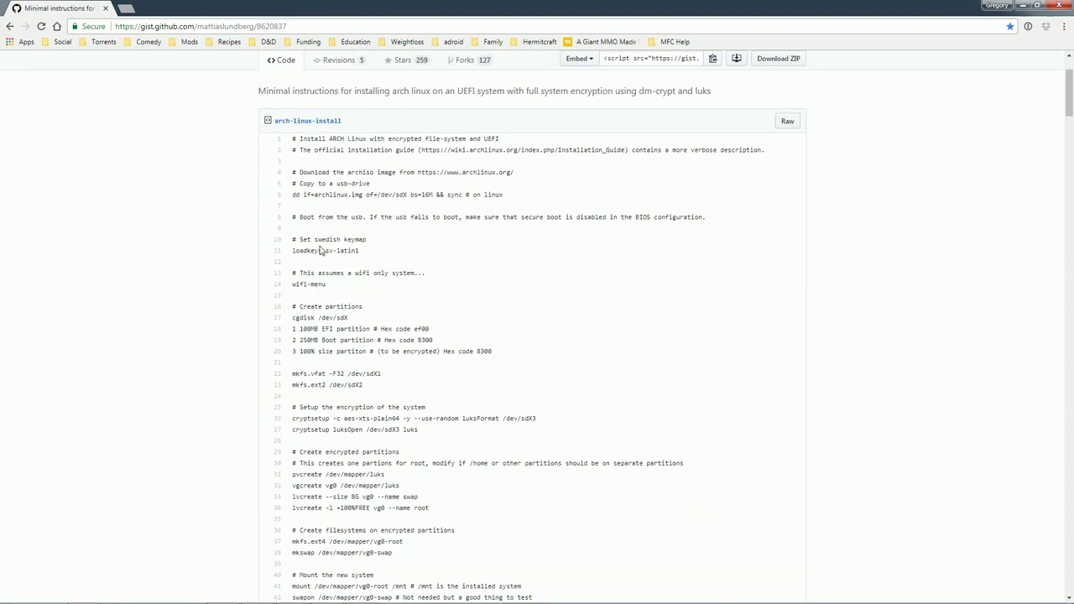
scroll(451, 272, "down", 1)
scroll(419, 276, "down", 1)
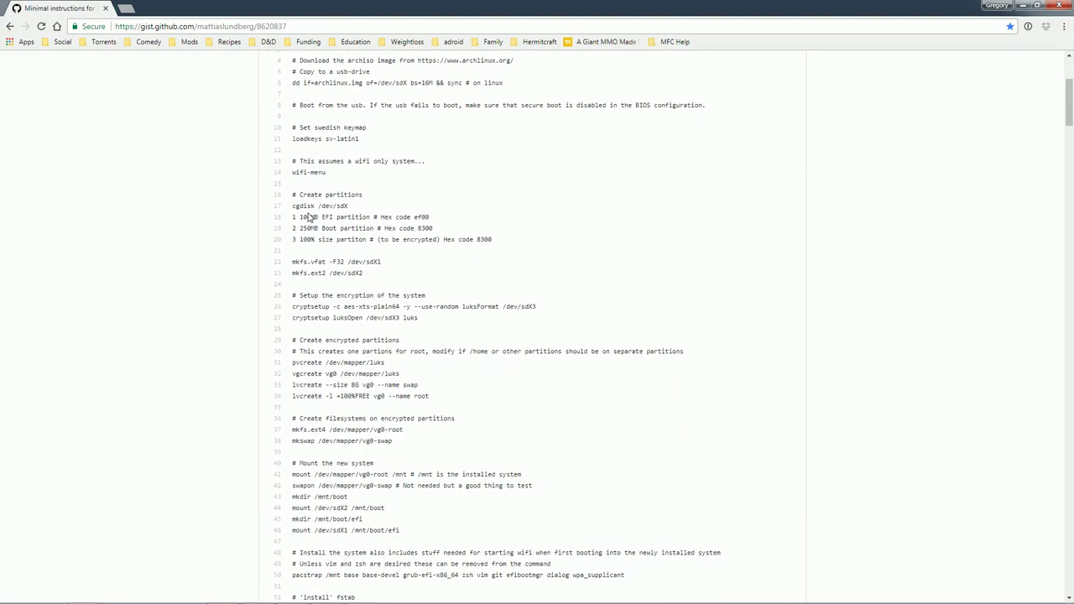
scroll(438, 257, "down", 2)
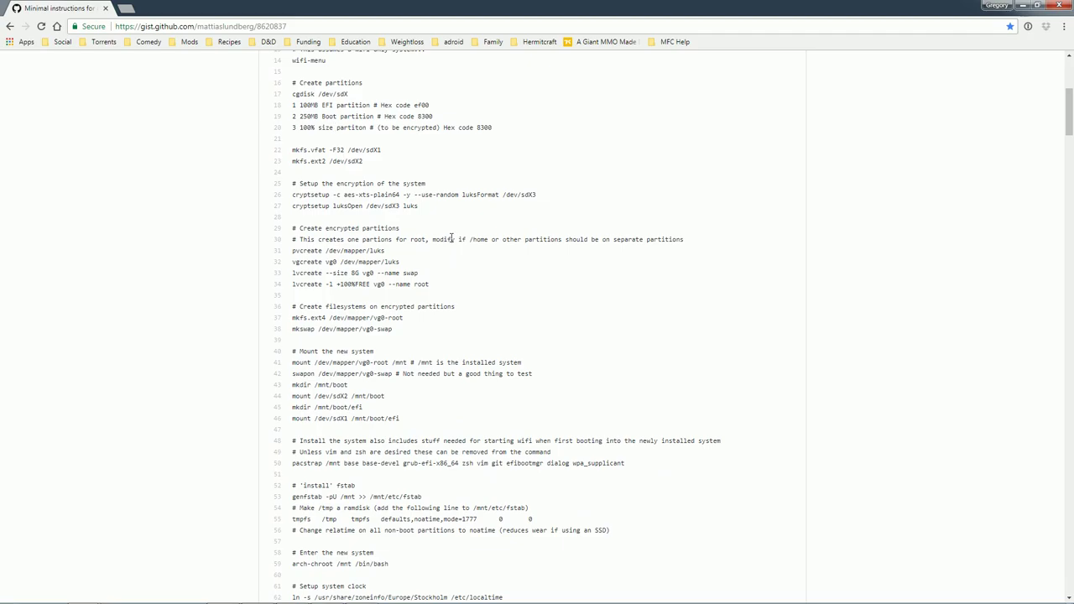
scroll(451, 252, "down", 6)
scroll(452, 266, "up", 3)
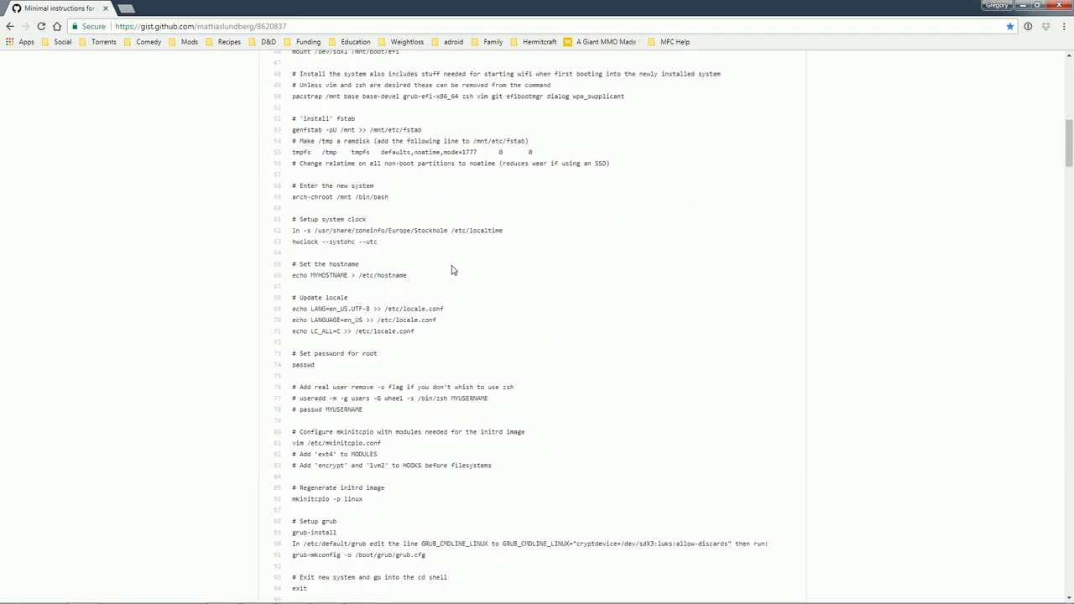
key("super+Down")
key("super+Down")
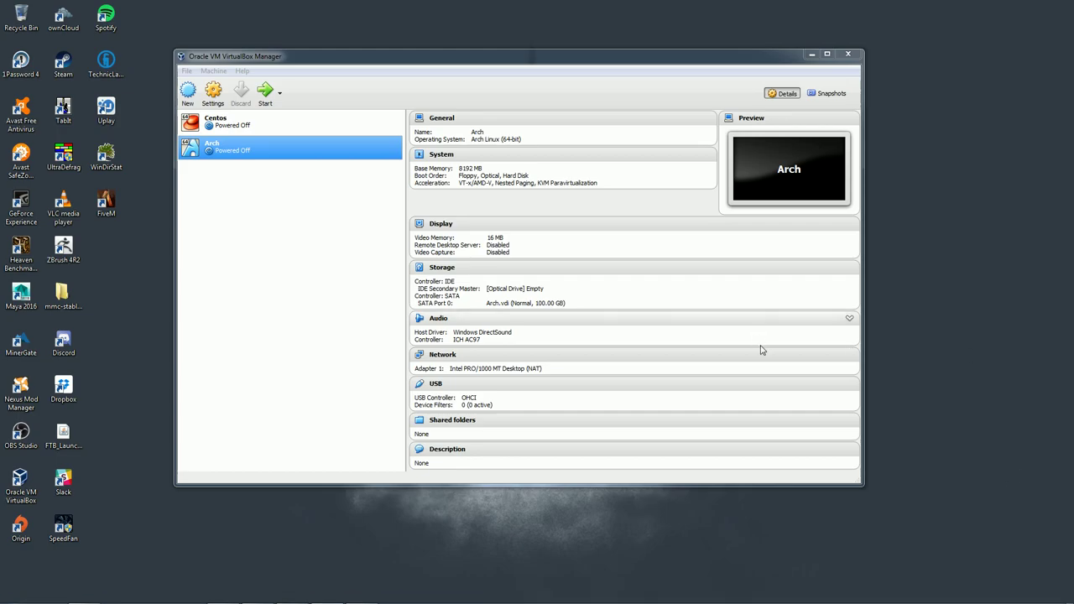
Set the Arch virtual machine's processor count to 3 in its system settings.
left_click(600, 307)
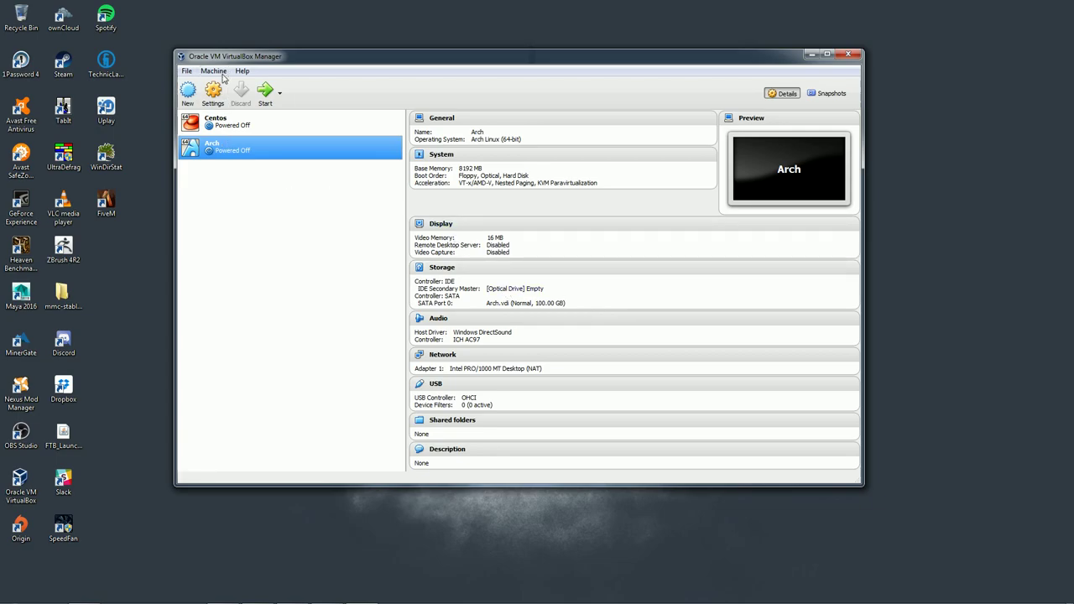
key("ctrl+s")
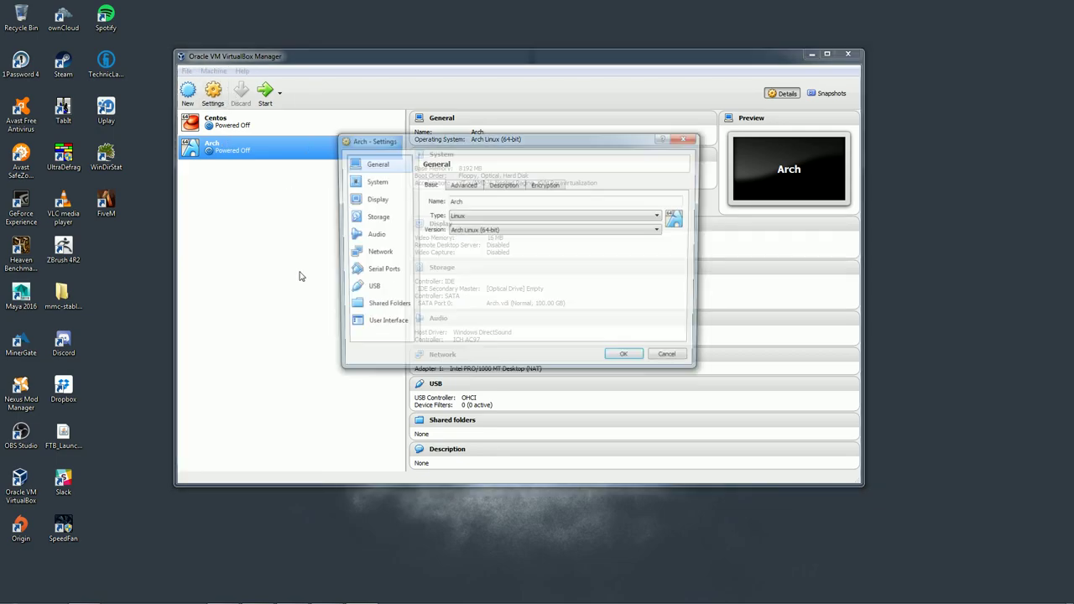
left_click(379, 182)
left_click(482, 185)
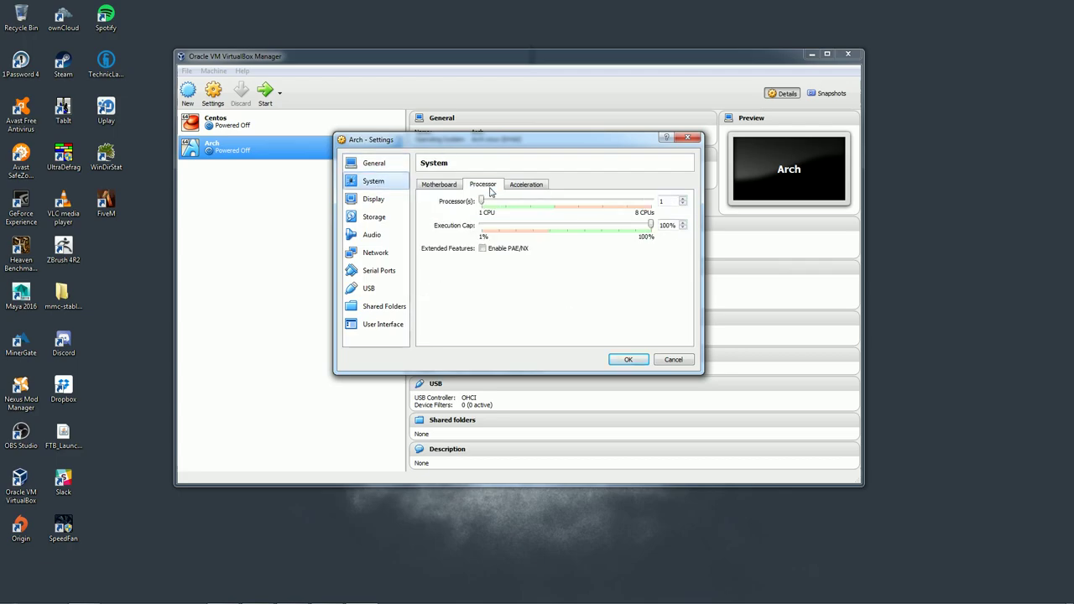
left_click_drag(481, 202, 530, 204)
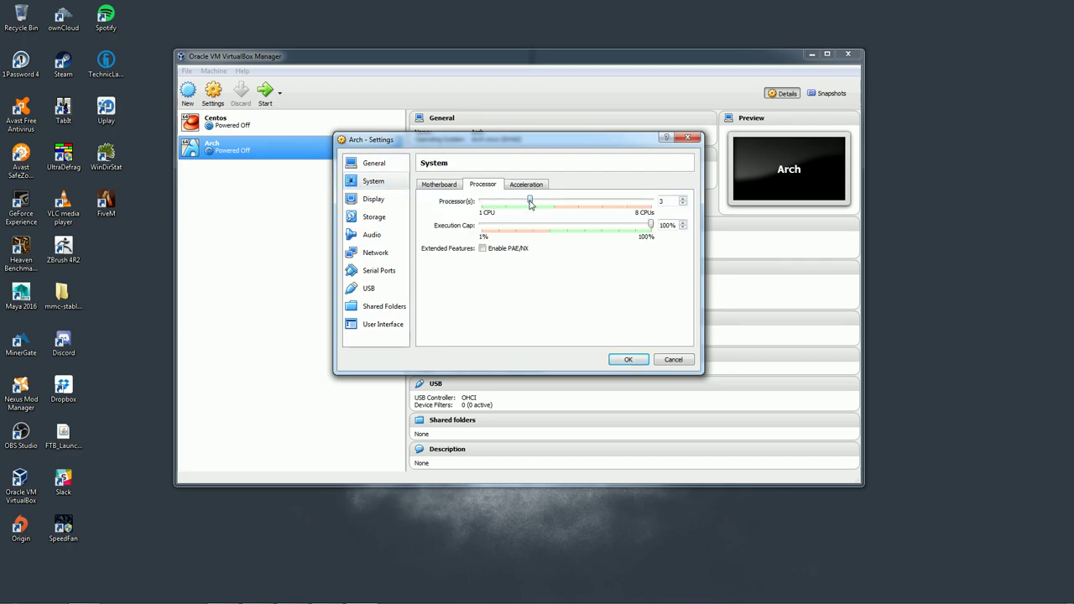
Set both the shared clipboard and drag'n'drop to Bidirectional in the Arch machine's advanced general settings.
left_click(379, 164)
left_click(474, 186)
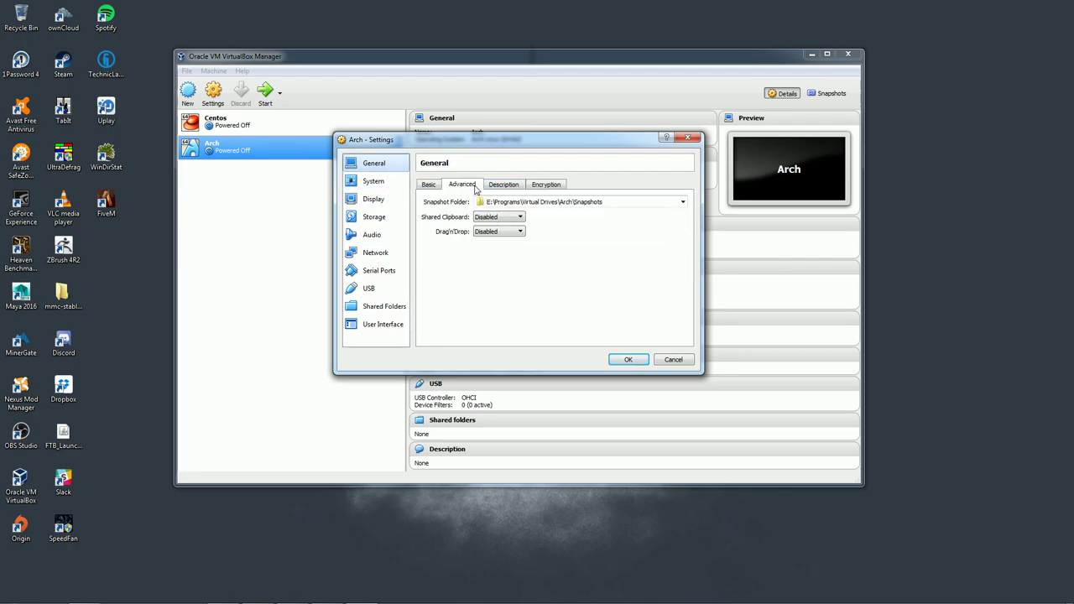
left_click(493, 217)
left_click(491, 248)
left_click(503, 231)
left_click(499, 262)
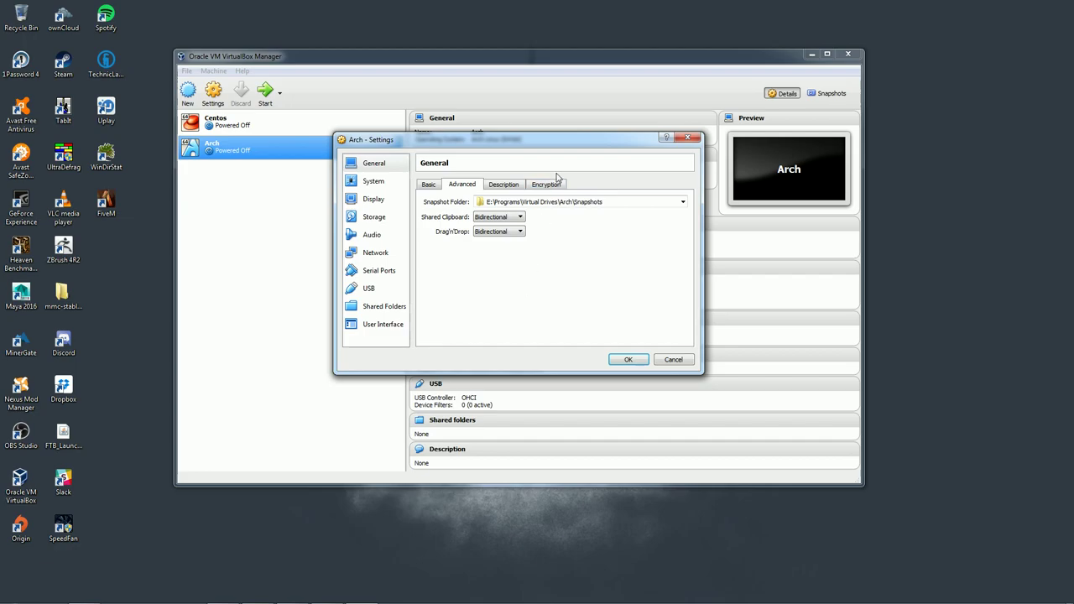
Change the Arch machine's snapshot folder to G:\VM Drive.
left_click(683, 202)
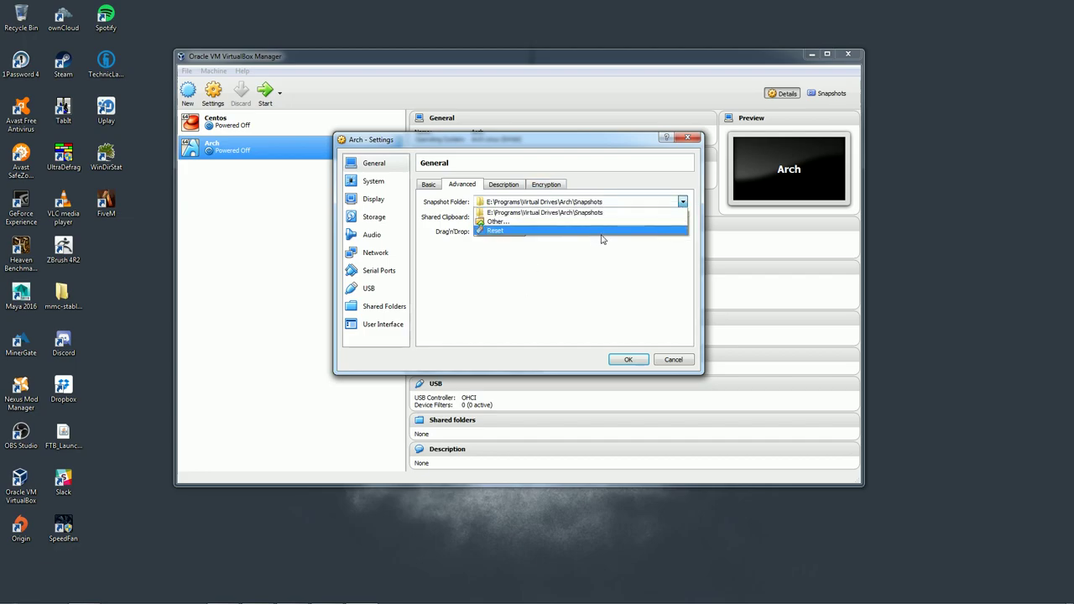
left_click(503, 220)
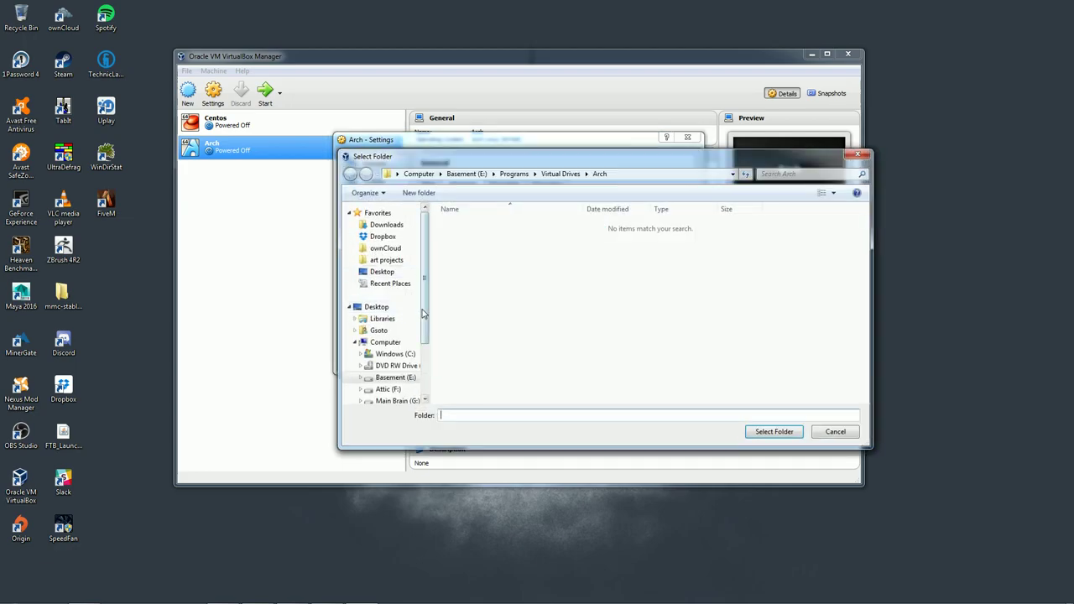
scroll(405, 317, "down", 2)
left_click(404, 331)
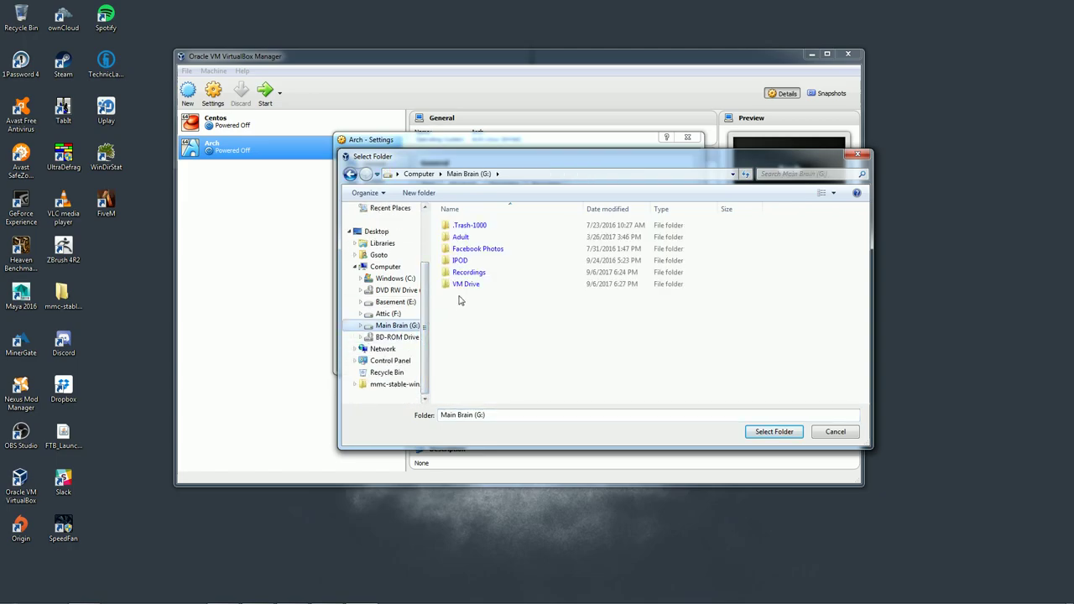
double_click(472, 283)
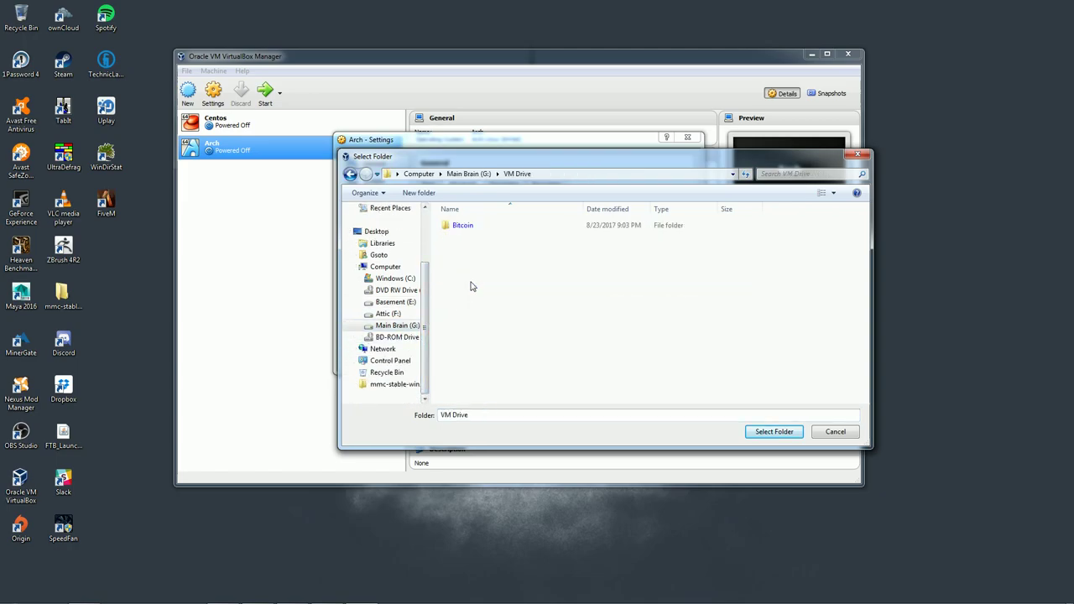
left_click(774, 432)
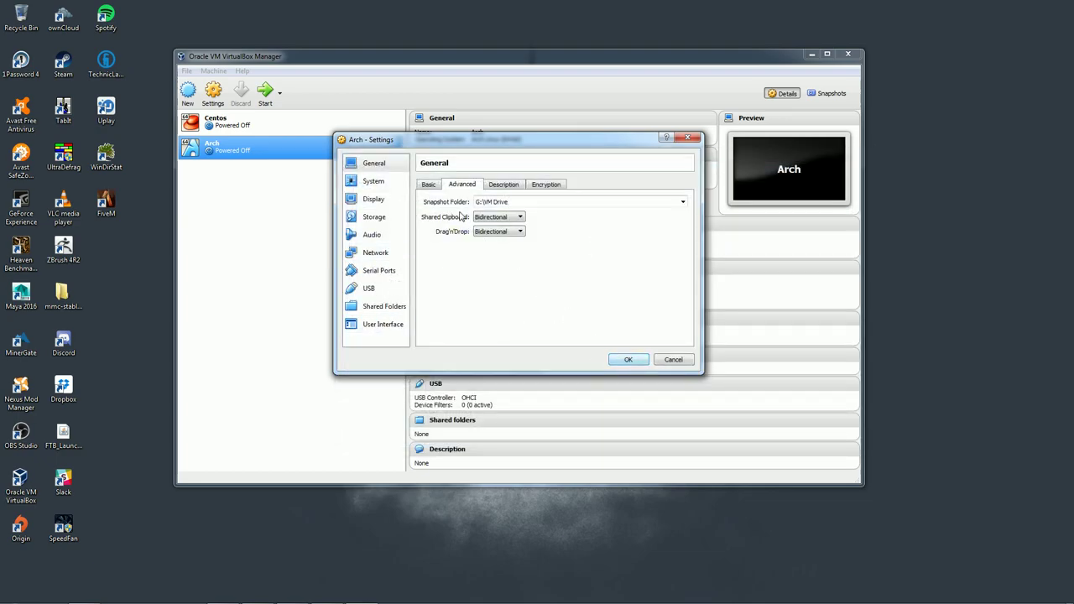
Check the system, display and storage settings, and apply the Arch machine's configuration.
left_click(374, 181)
left_click(375, 200)
left_click(376, 217)
left_click(373, 199)
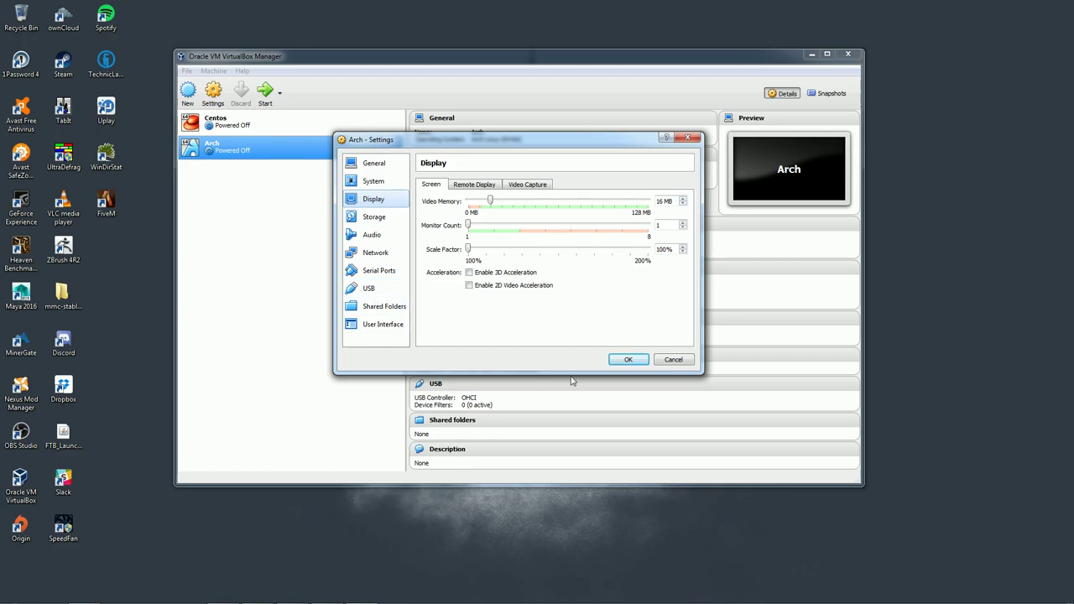
left_click(629, 360)
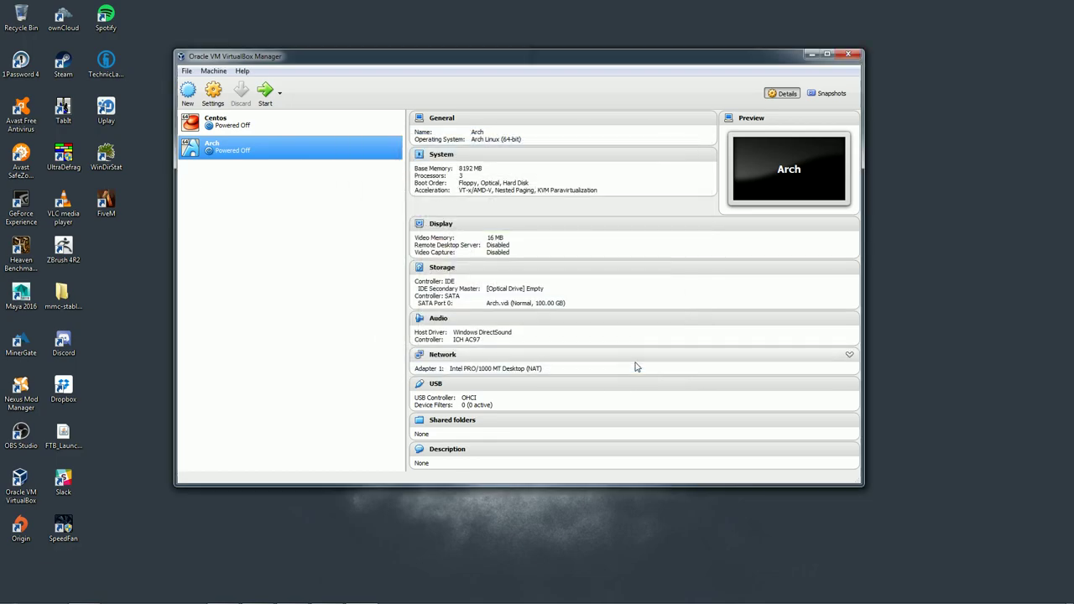
Load archlinux-2017.08.01-x86_64.iso into the Arch machine's optical drive and start the machine, dismissing the keyboard capture notice.
left_click(538, 291)
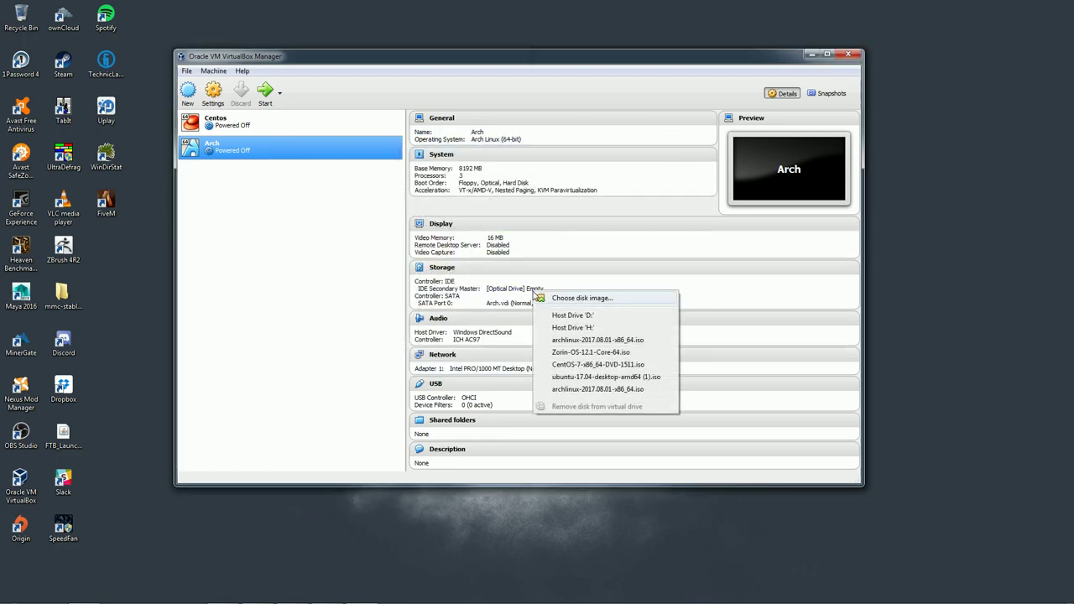
left_click(574, 339)
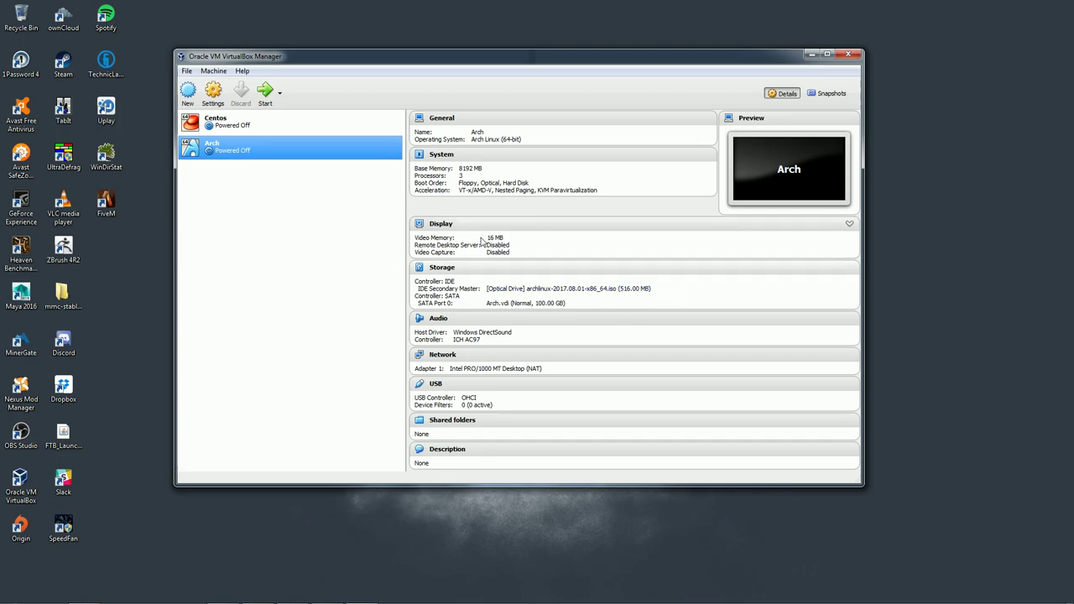
left_click(265, 90)
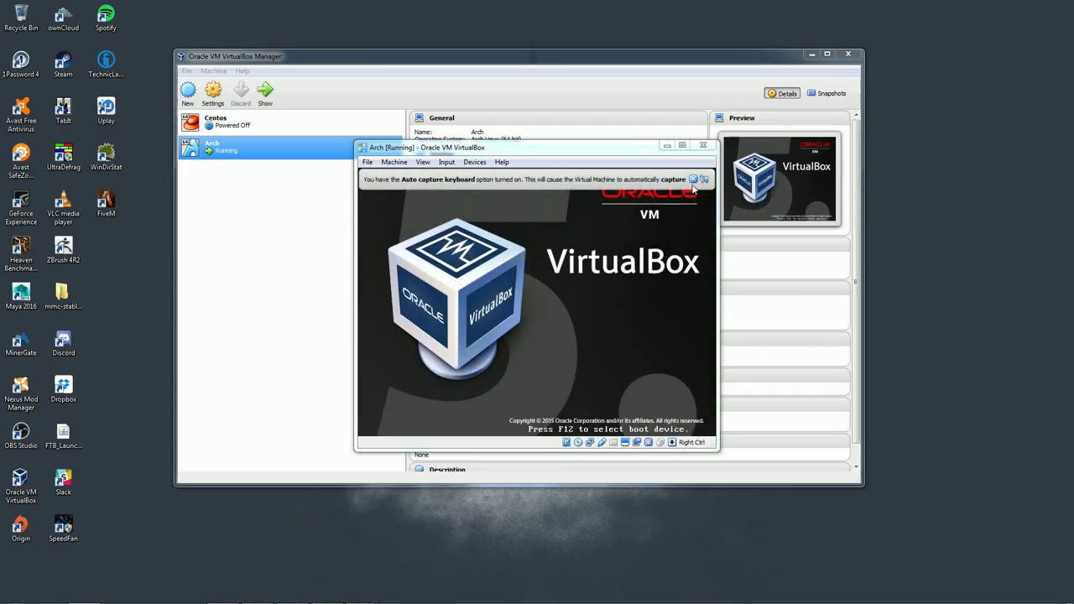
left_click(693, 180)
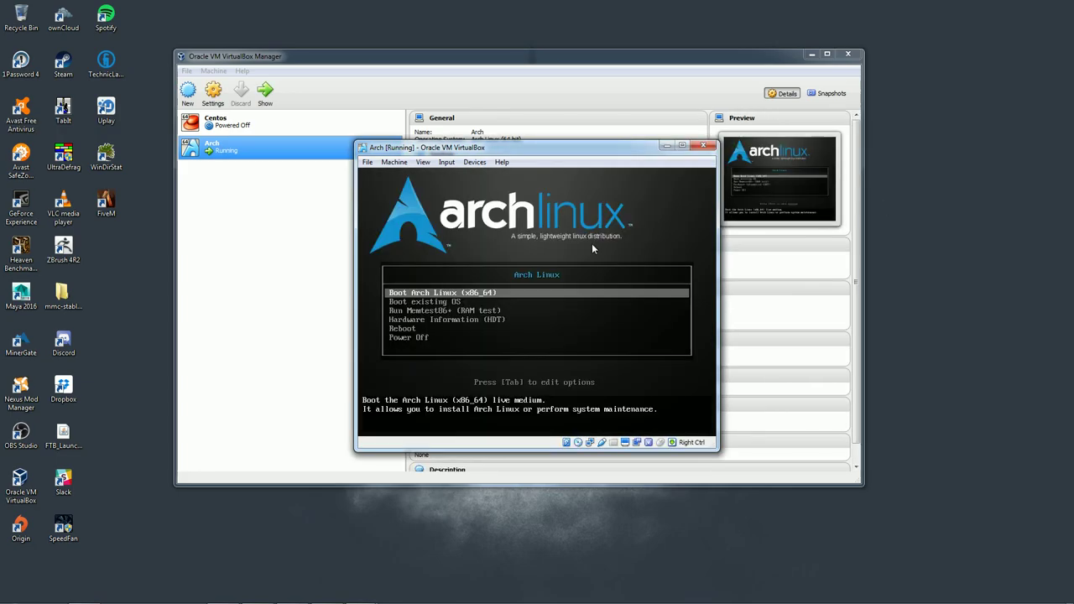
Boot the live medium using the Boot Arch Linux (x86_64) entry.
key("Down")
key("Up")
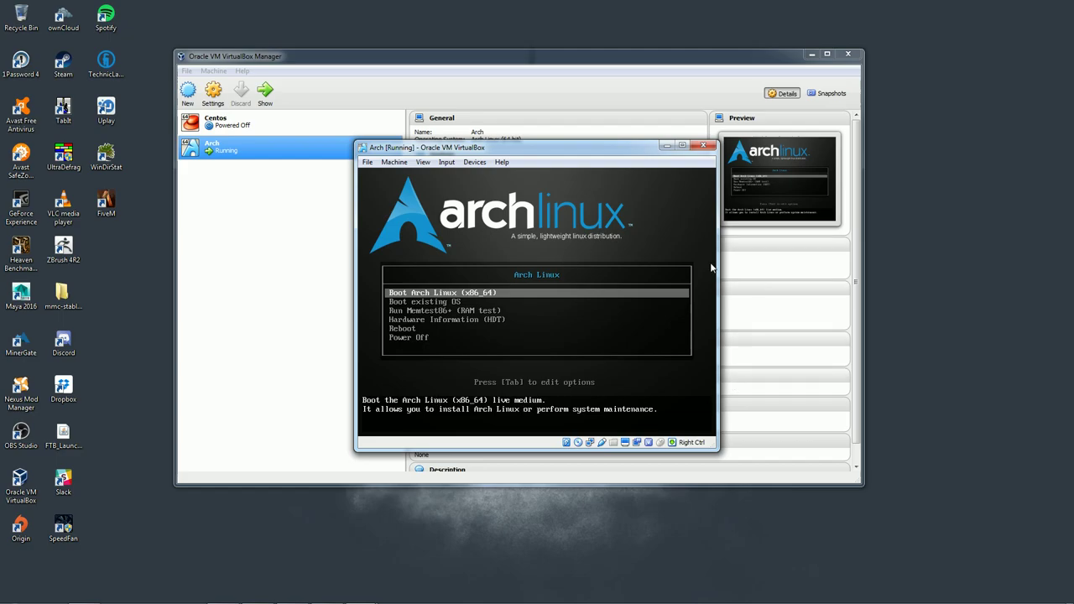
left_click(479, 235)
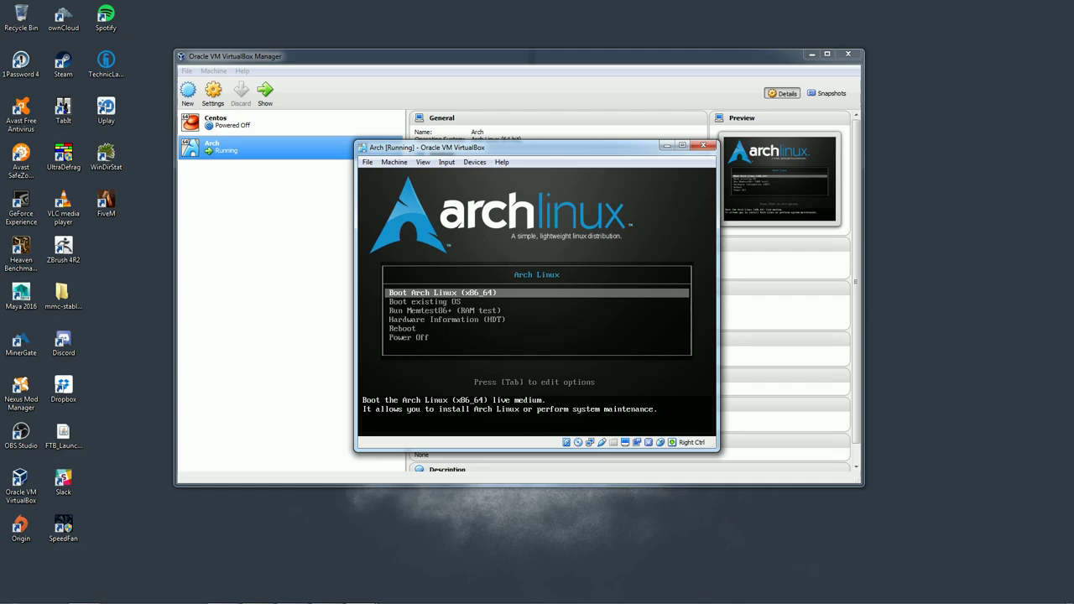
key("Return")
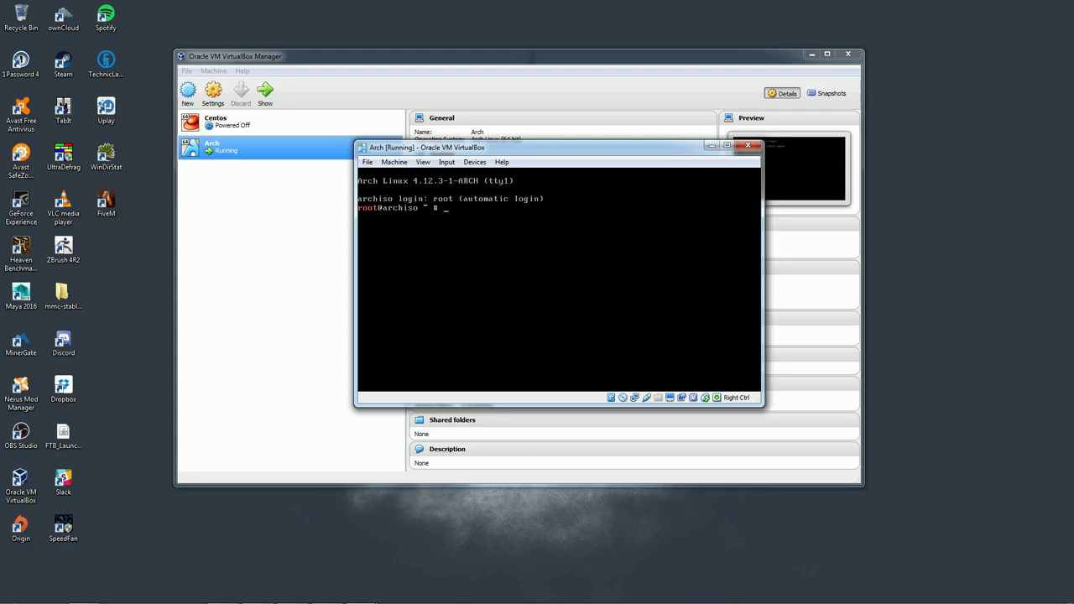
Test the network connection by pinging google.com, maximize the virtual machine window, and stop the ping.
type("ping google.com")
key("Return")
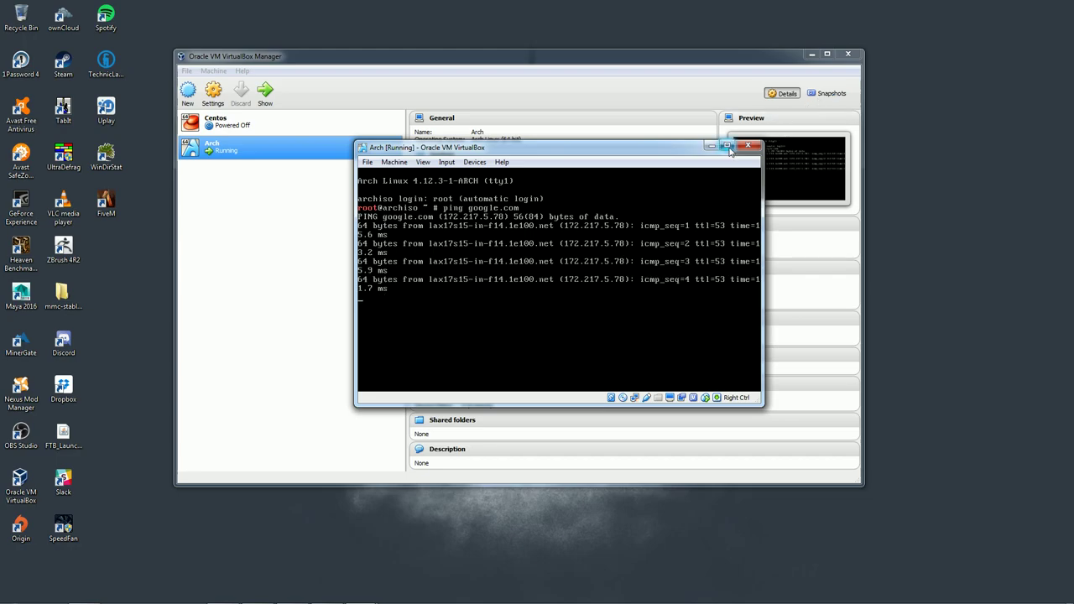
left_click(727, 146)
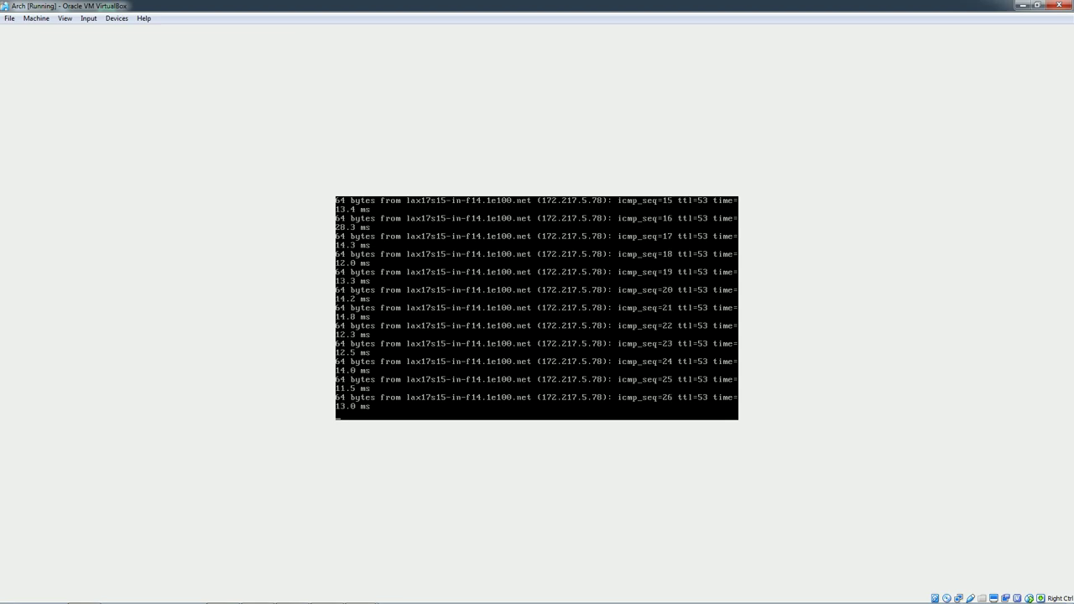
key("ctrl+c")
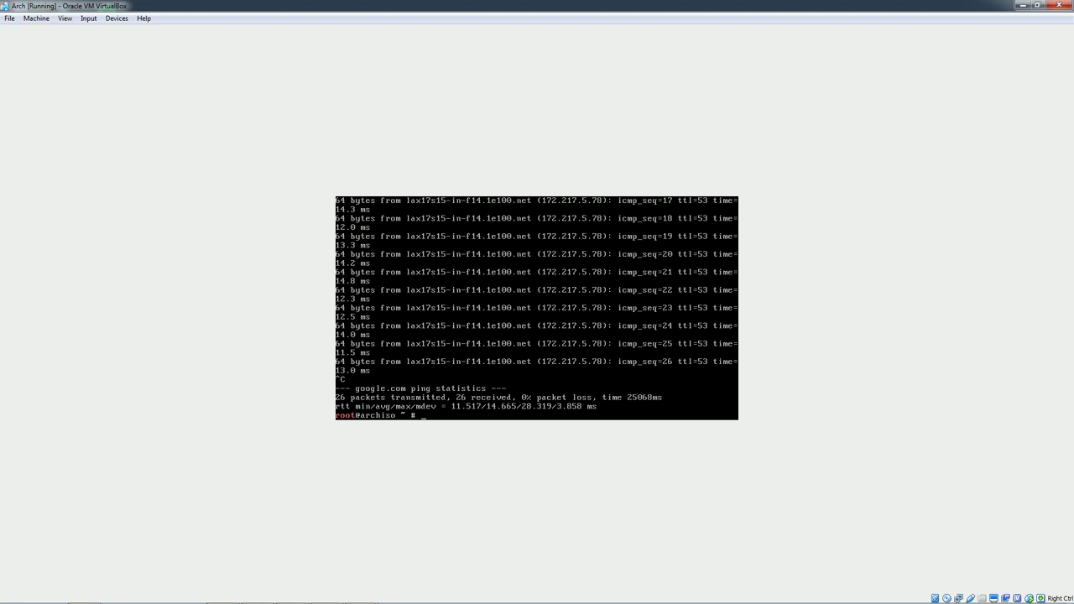